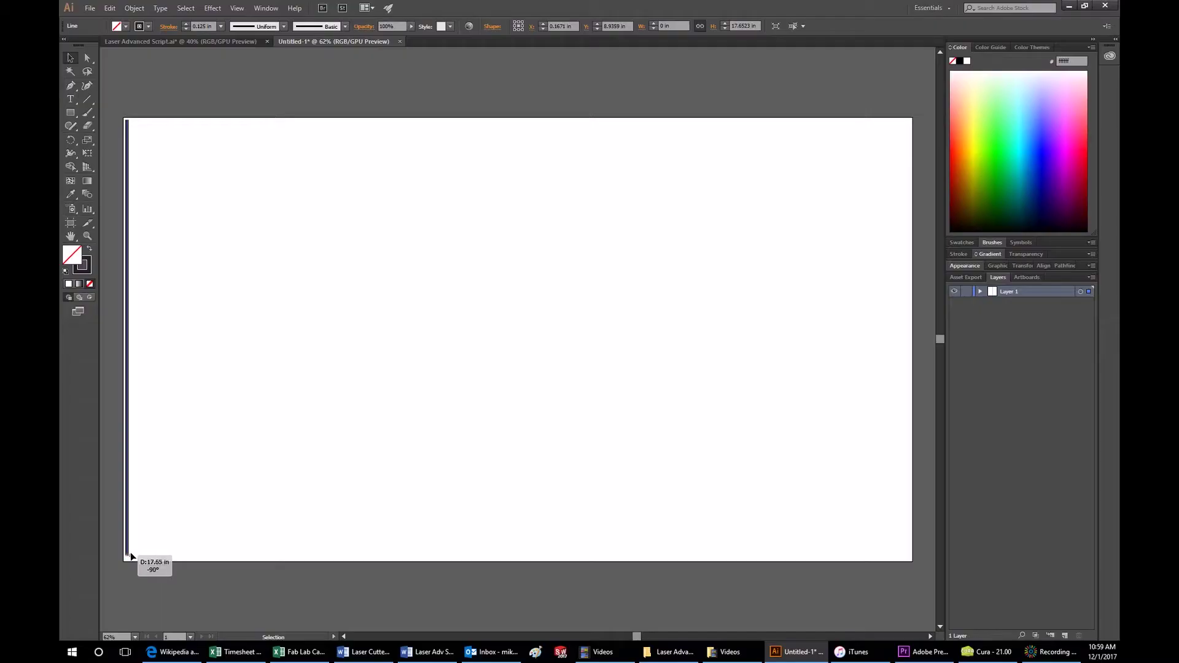
Alt+Shift-drag a copy of the vertical line 16.08 in to the right edge
{"action": "left_click_drag", "start_coordinate": [128, 469], "coordinate": [525, 474], "text": "alt+shift"}
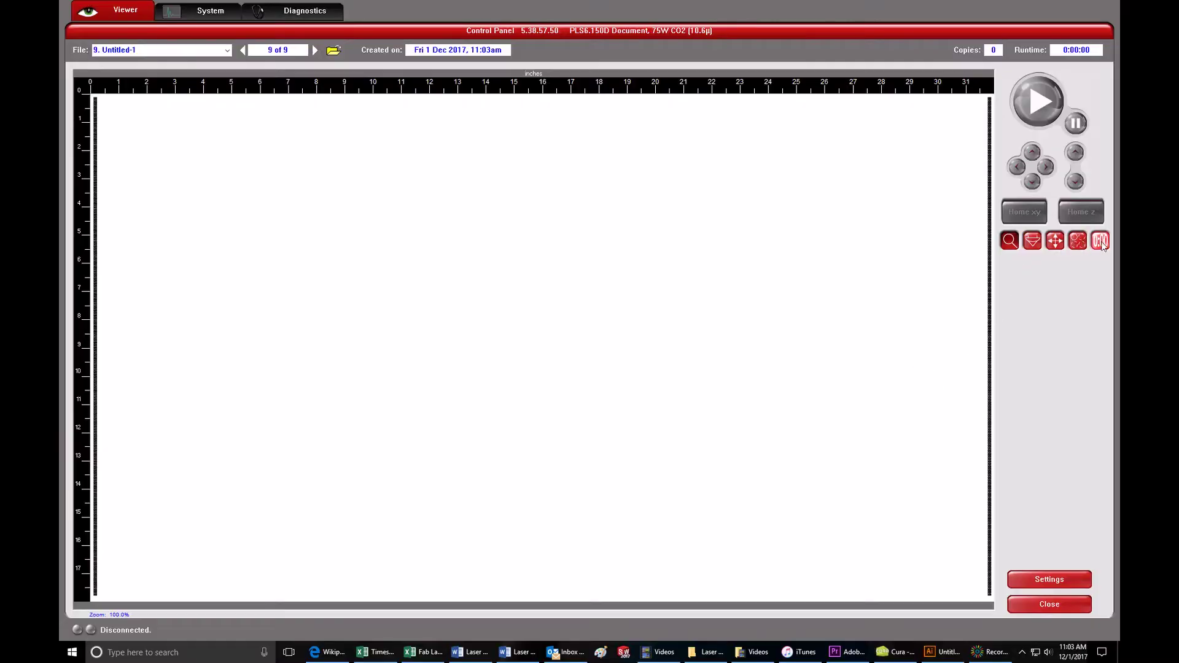
Estimate the vertical-line job's run time, then the horizontal-line version's (0:01:16)
{"action": "left_click", "coordinate": [1101, 241]}
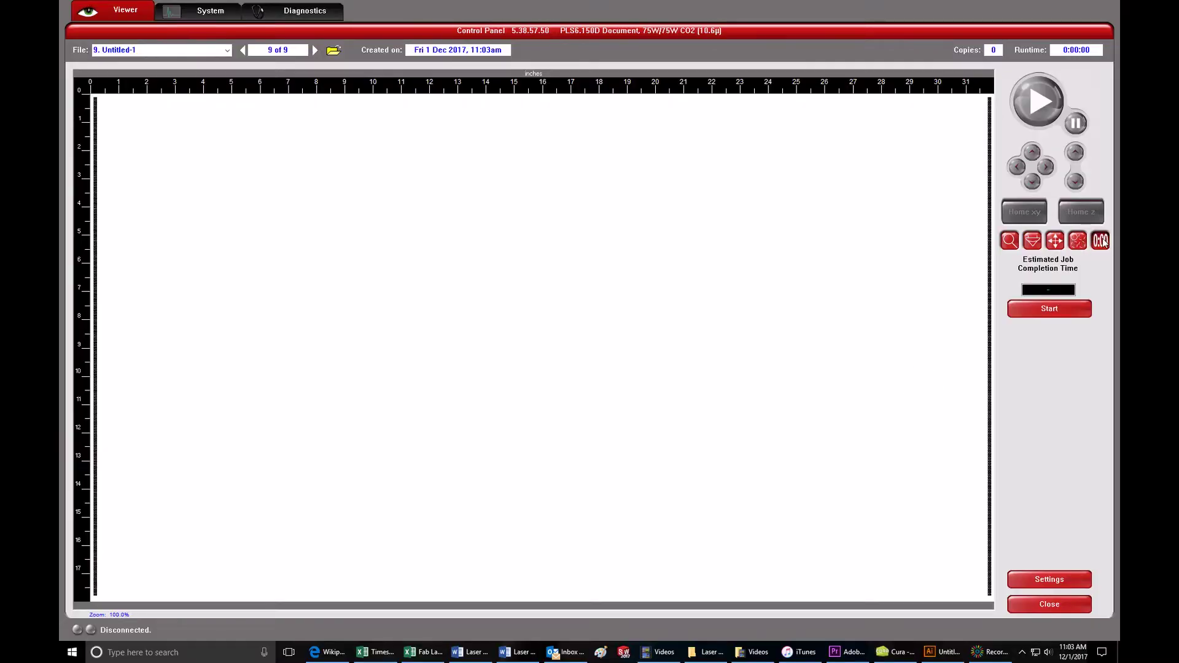
{"action": "left_click", "coordinate": [1051, 309]}
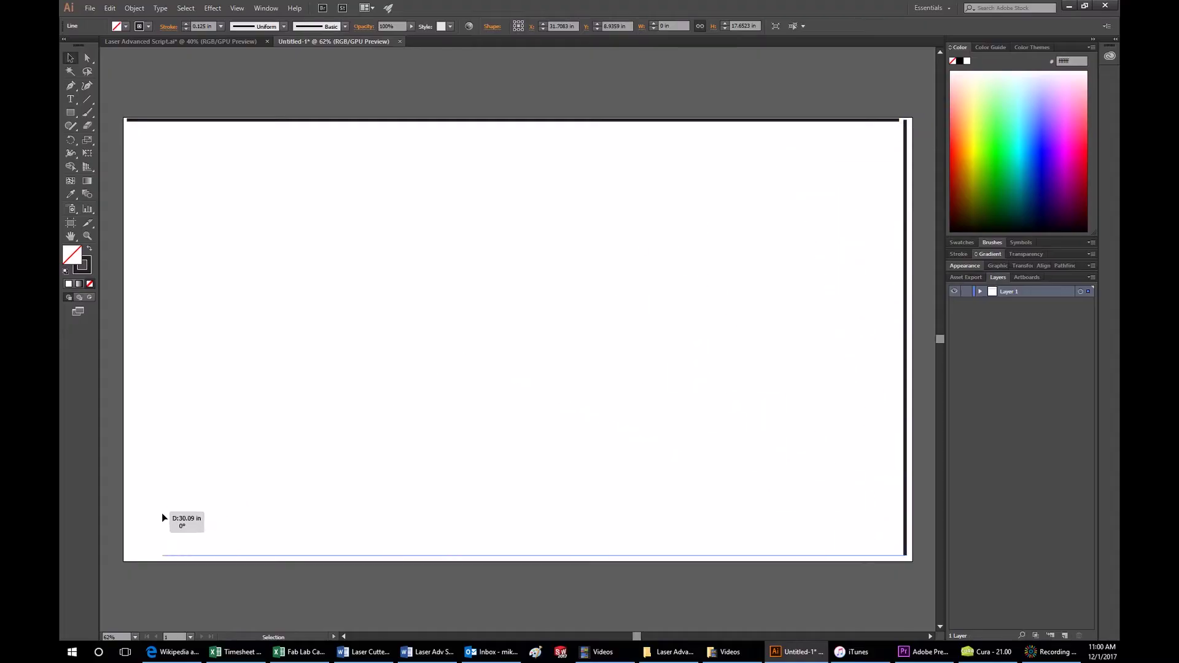
{"action": "left_click_drag", "start_coordinate": [128, 533], "coordinate": [129, 535], "text": "shift"}
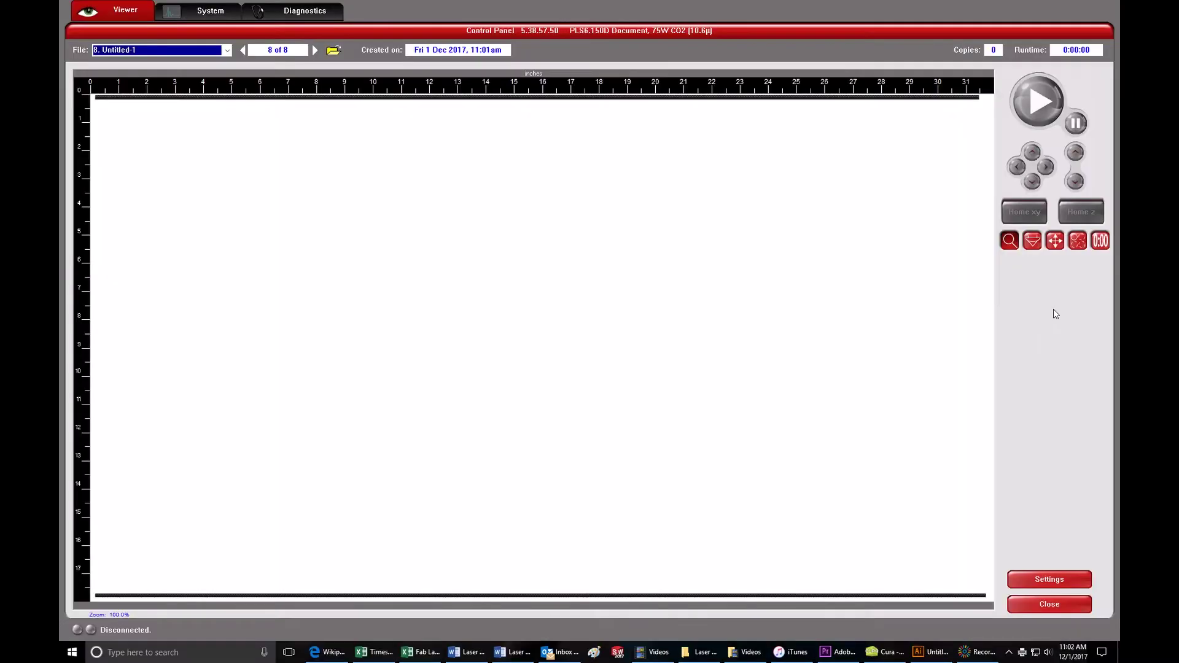
{"action": "left_click", "coordinate": [1101, 241]}
{"action": "left_click", "coordinate": [1054, 310]}
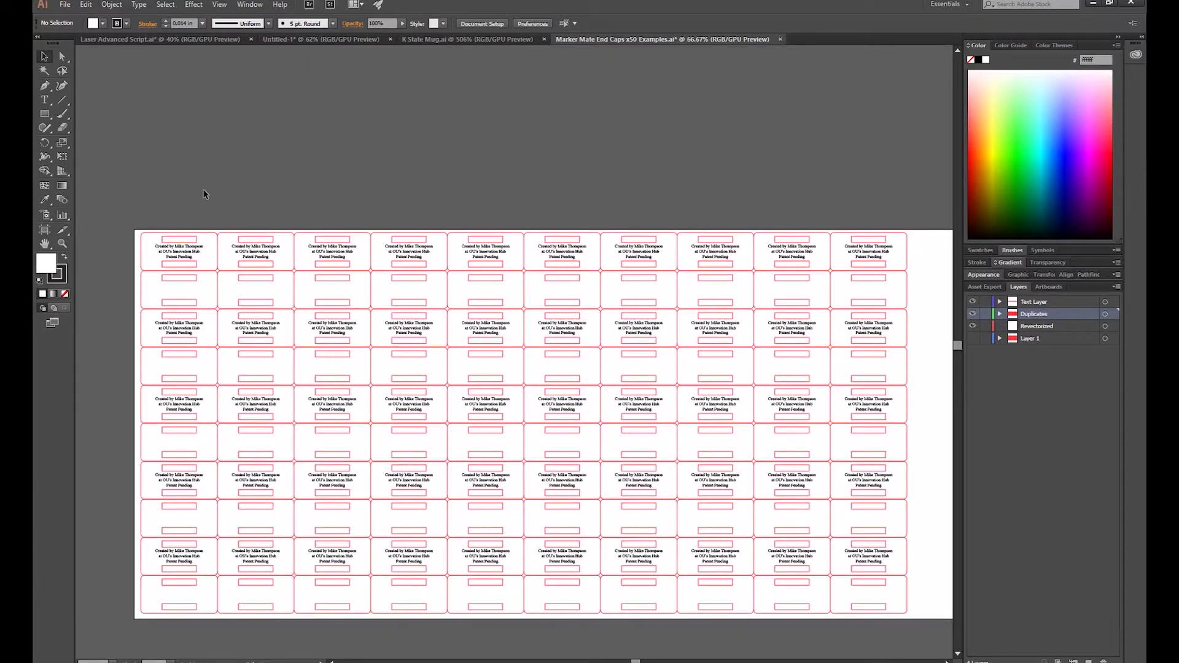
Scroll around the Marker Mate End Caps x50 label grid to inspect the shared borders
{"action": "scroll", "coordinate": [397, 624], "scroll_direction": "up", "scroll_amount": 1, "text": "alt"}
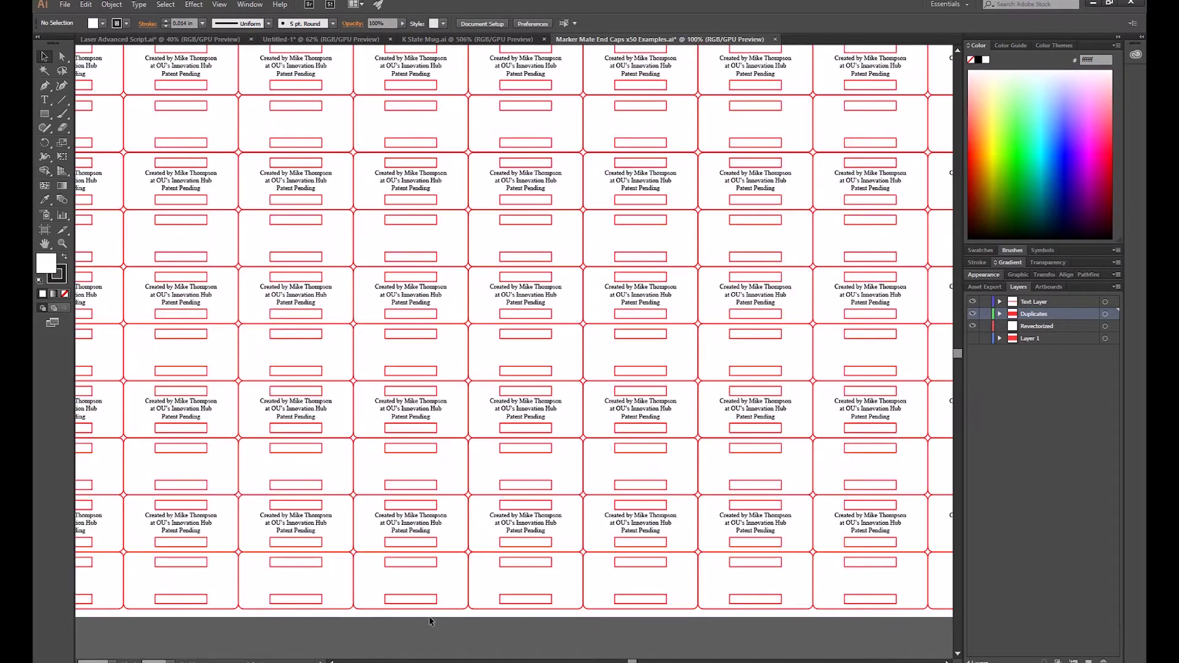
{"action": "scroll", "coordinate": [441, 583], "scroll_direction": "down", "scroll_amount": 3}
{"action": "scroll", "coordinate": [443, 590], "scroll_direction": "down", "scroll_amount": 1}
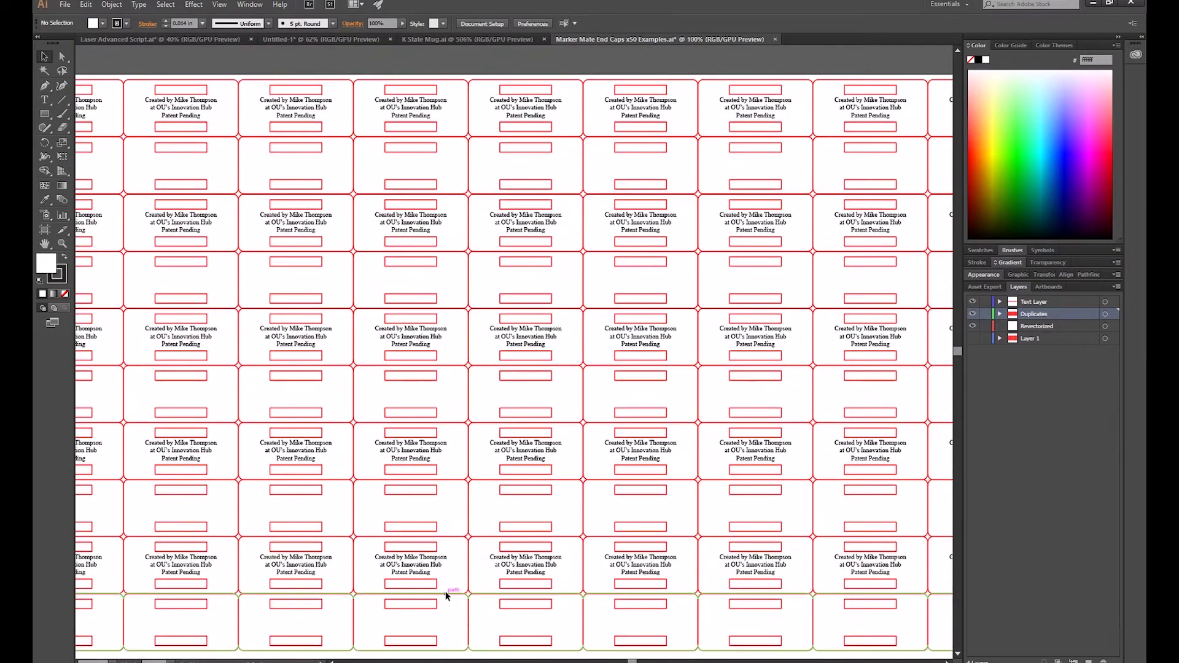
{"action": "scroll", "coordinate": [513, 368], "scroll_direction": "left", "scroll_amount": 3, "text": "ctrl"}
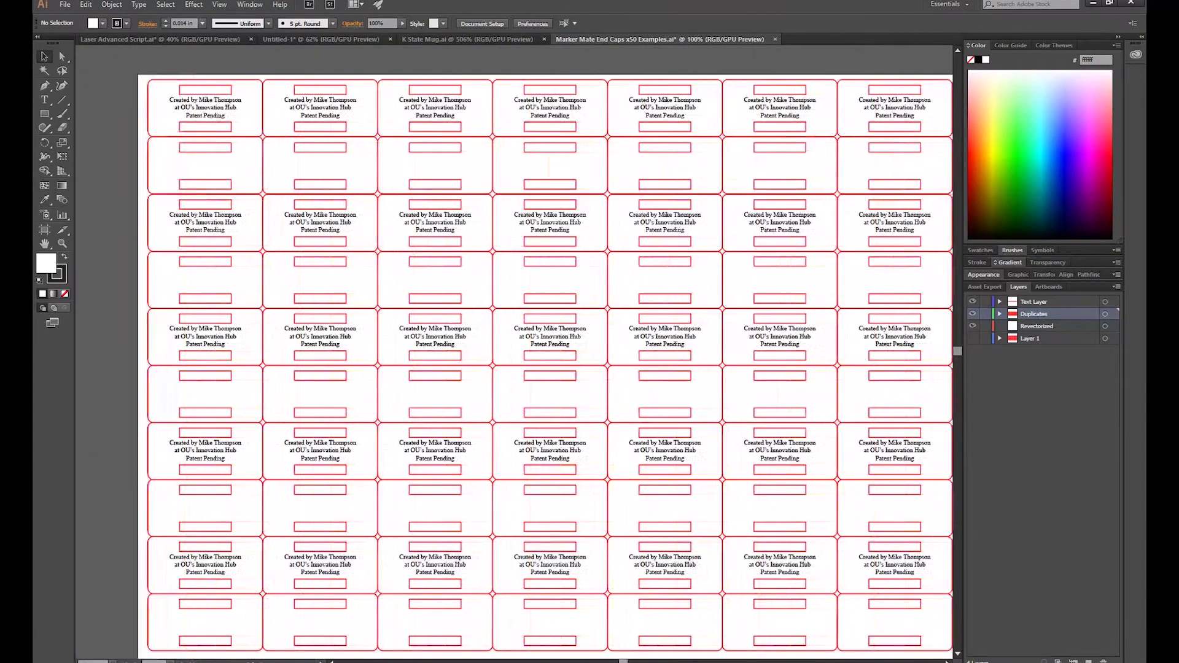
{"action": "scroll", "coordinate": [456, 448], "scroll_direction": "down", "scroll_amount": 1}
{"action": "scroll", "coordinate": [460, 444], "scroll_direction": "up", "scroll_amount": 1}
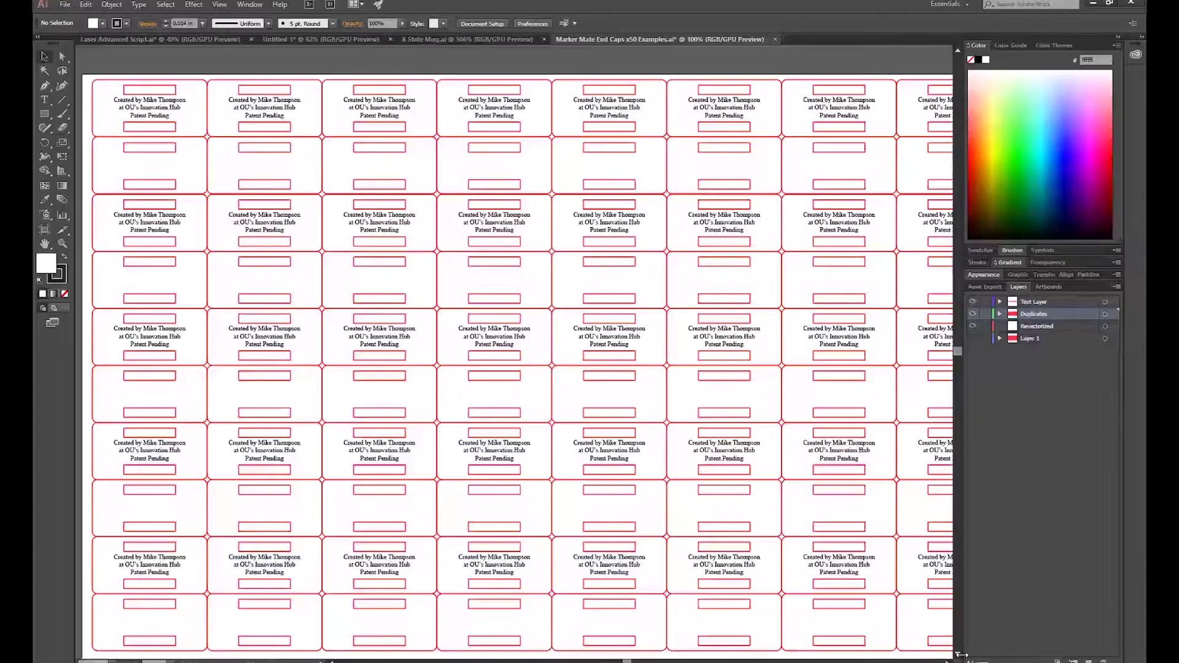
{"action": "left_click", "coordinate": [960, 655]}
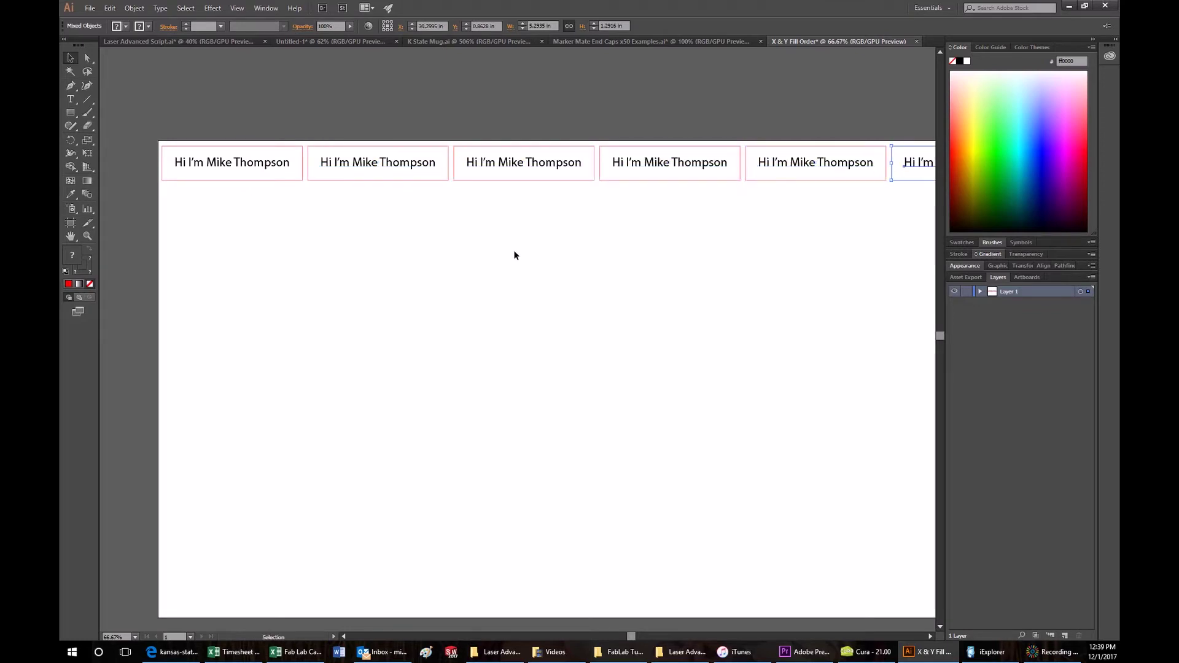
Duplicate the name-box row twice and nudge the right box left onto its neighbour's border
{"action": "key", "text": "ctrl+d"}
{"action": "key", "text": "ctrl+d"}
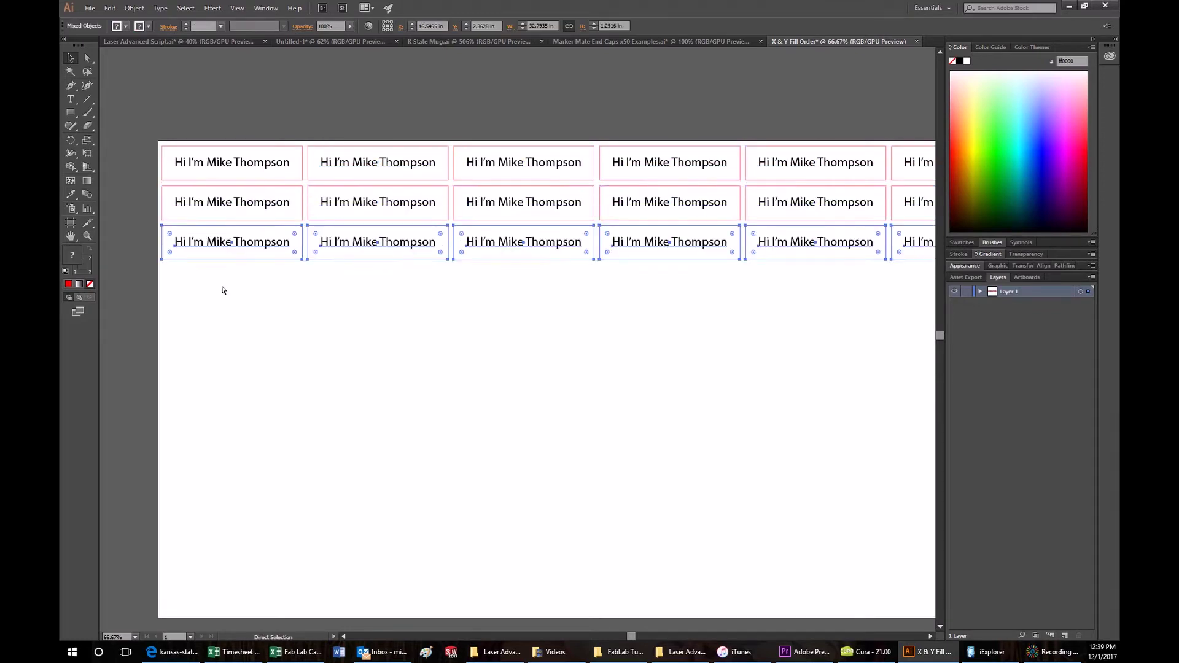
{"action": "key", "text": "ctrl+d"}
{"action": "key", "text": "ctrl+d"}
{"action": "key", "text": "ctrl+d"}
{"action": "key", "text": "ctrl+d"}
{"action": "key", "text": "ctrl+d"}
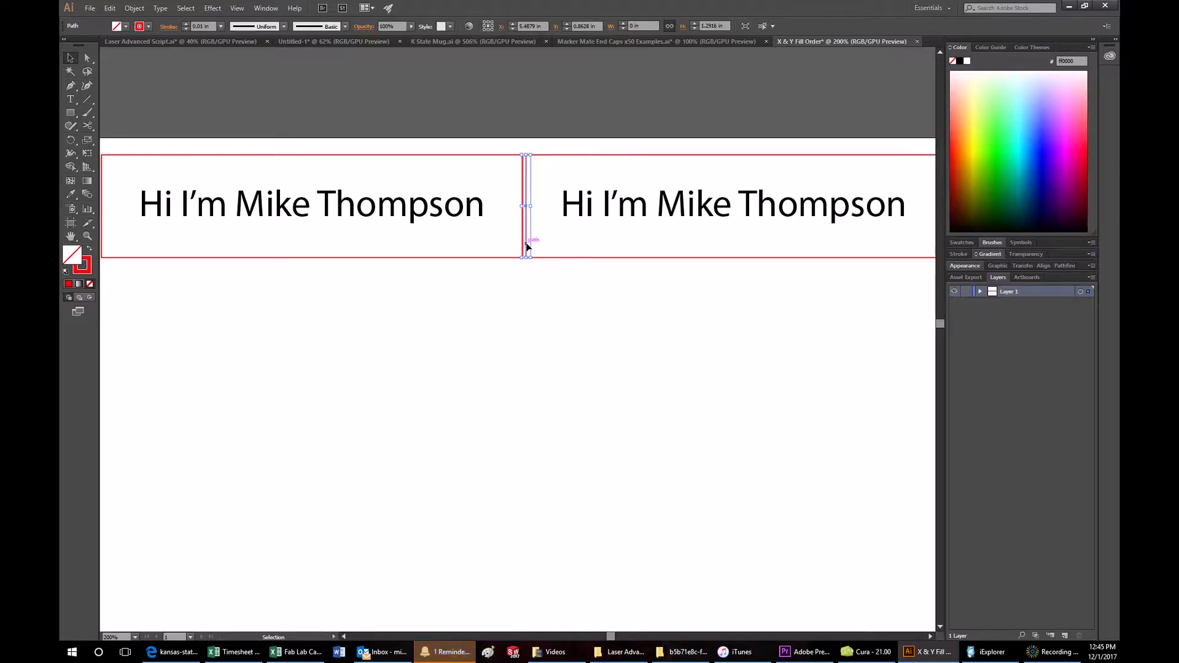
{"action": "left_click_drag", "start_coordinate": [545, 137], "coordinate": [790, 313]}
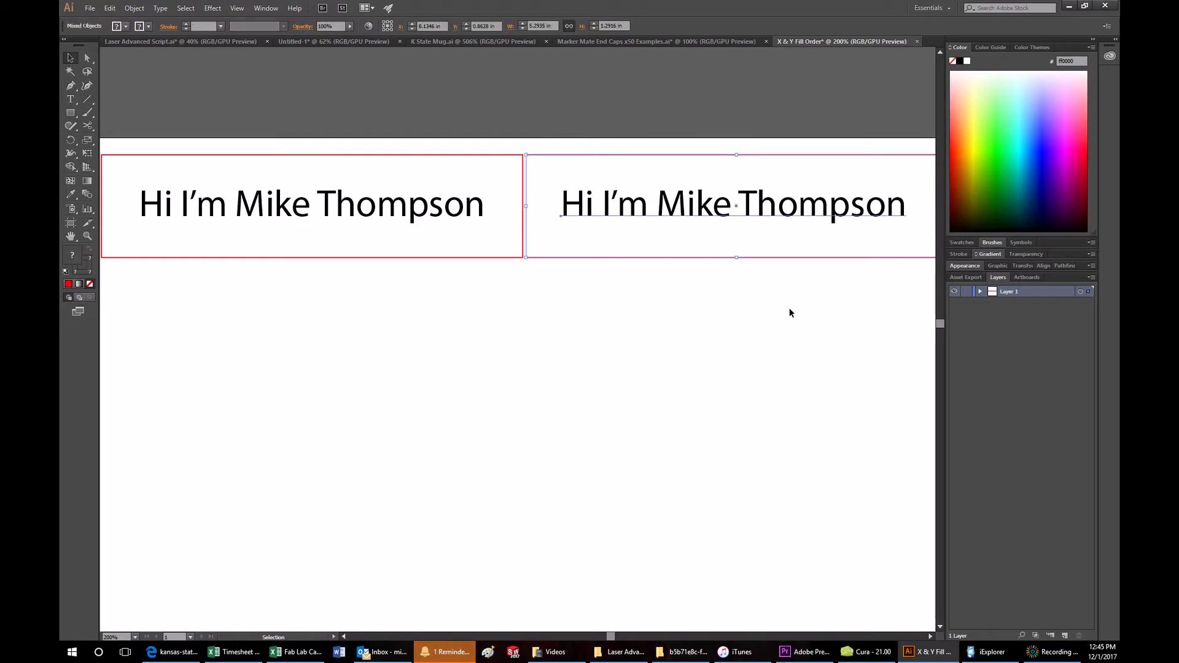
{"action": "key", "text": "Left"}
{"action": "key", "text": "Left"}
{"action": "key", "text": "Left"}
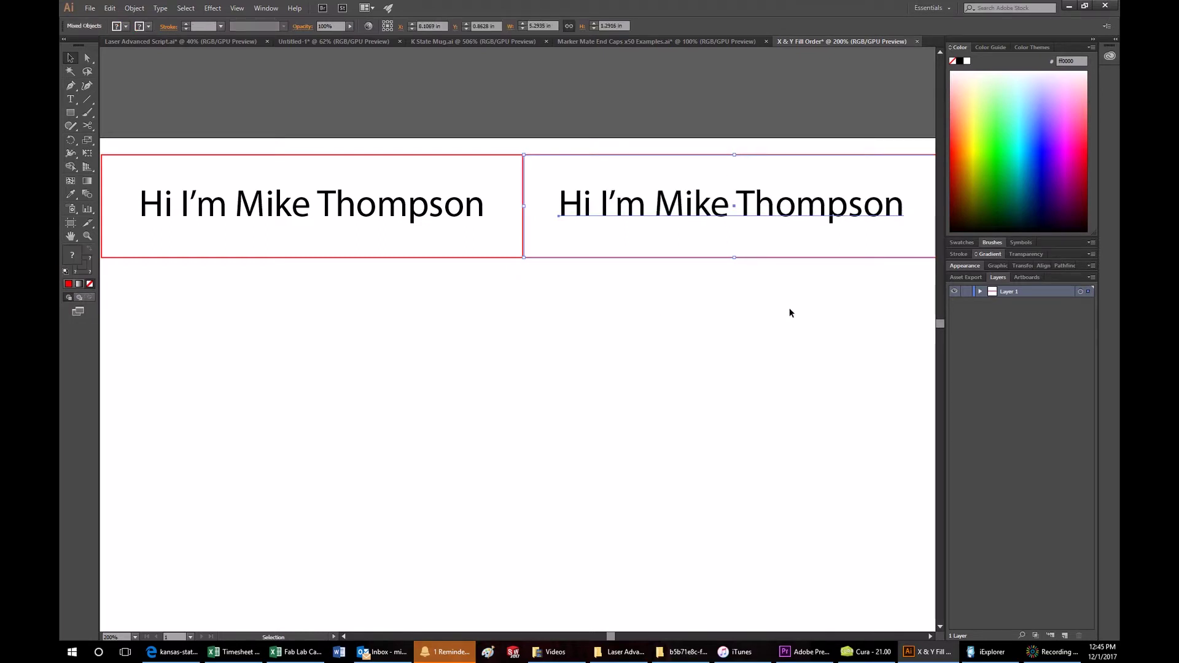
{"action": "left_click", "coordinate": [786, 307]}
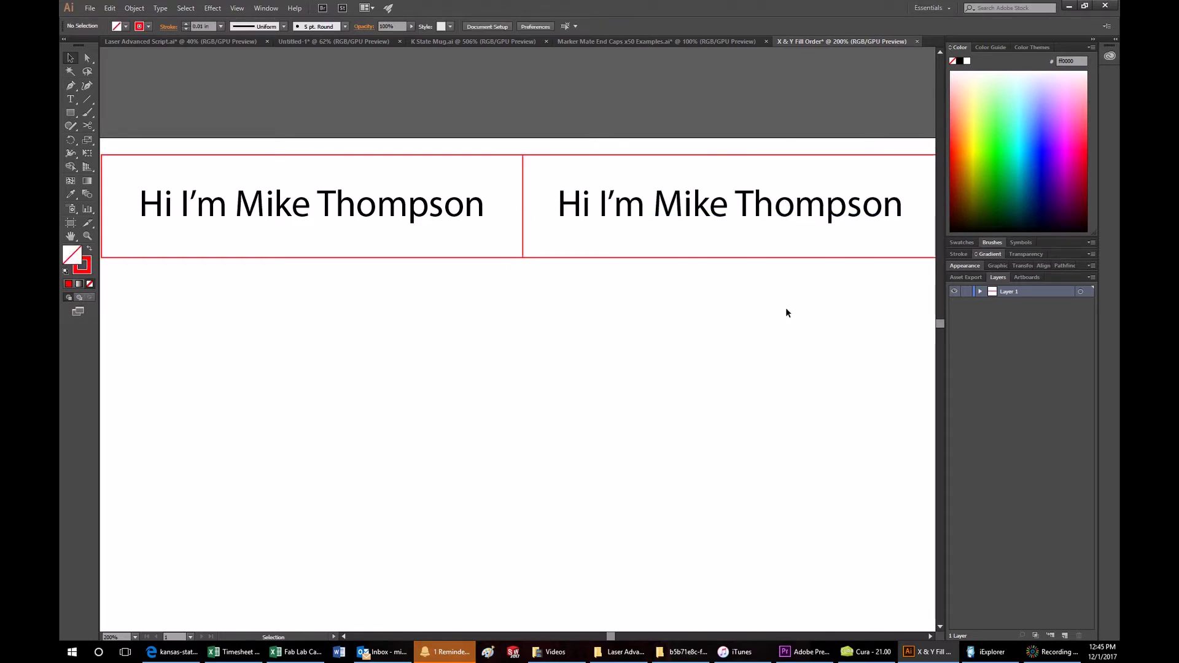
{"action": "scroll", "coordinate": [786, 307], "scroll_direction": "down", "scroll_amount": 1, "text": "alt"}
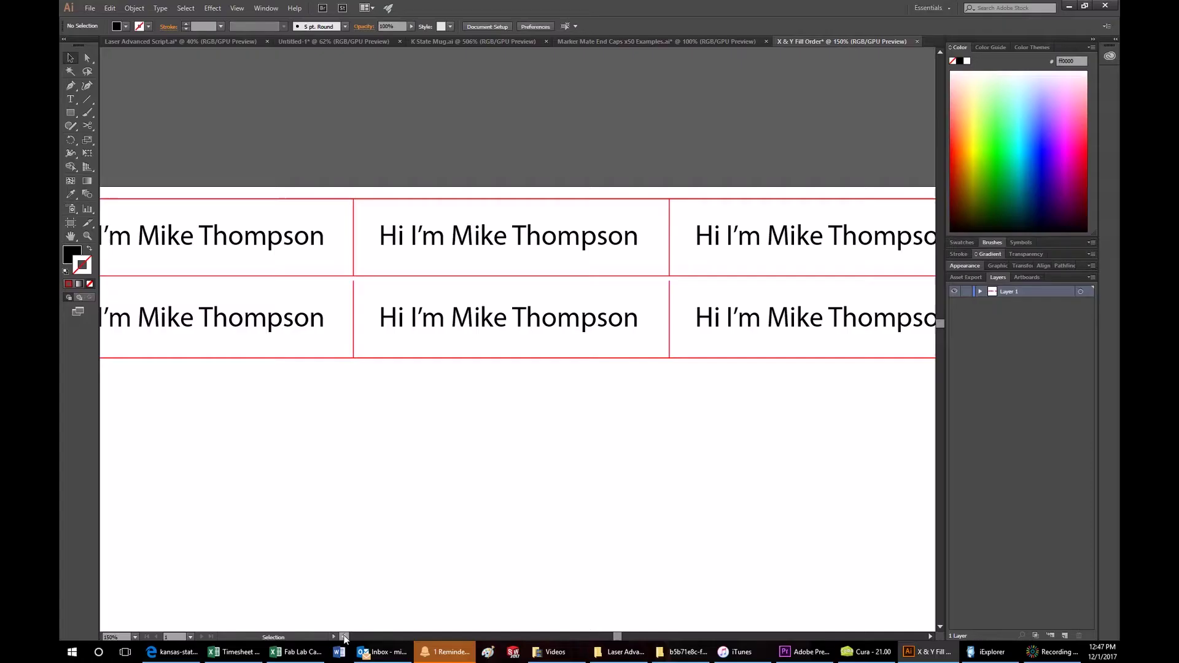
Nudge the second row of name boxes up twice so it overlaps the first row's border
{"action": "left_click_drag", "start_coordinate": [282, 306], "coordinate": [282, 306]}
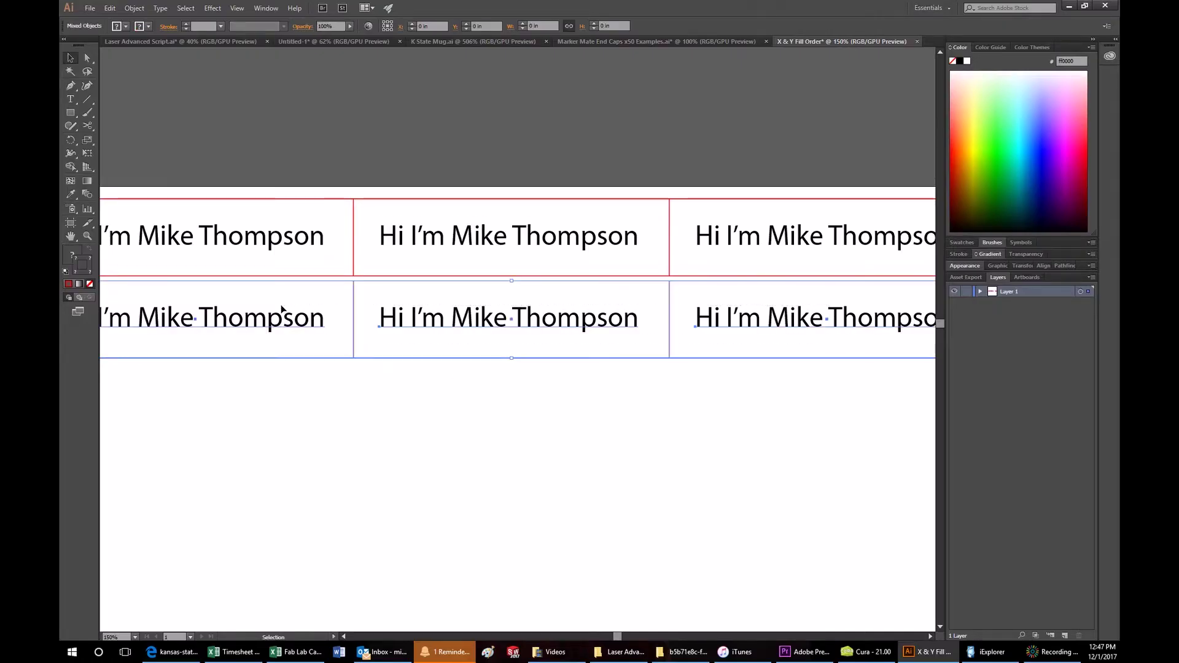
{"action": "key", "text": "Up"}
{"action": "key", "text": "Up"}
{"action": "key", "text": "Up"}
{"action": "key", "text": "Up"}
{"action": "key", "text": "Up"}
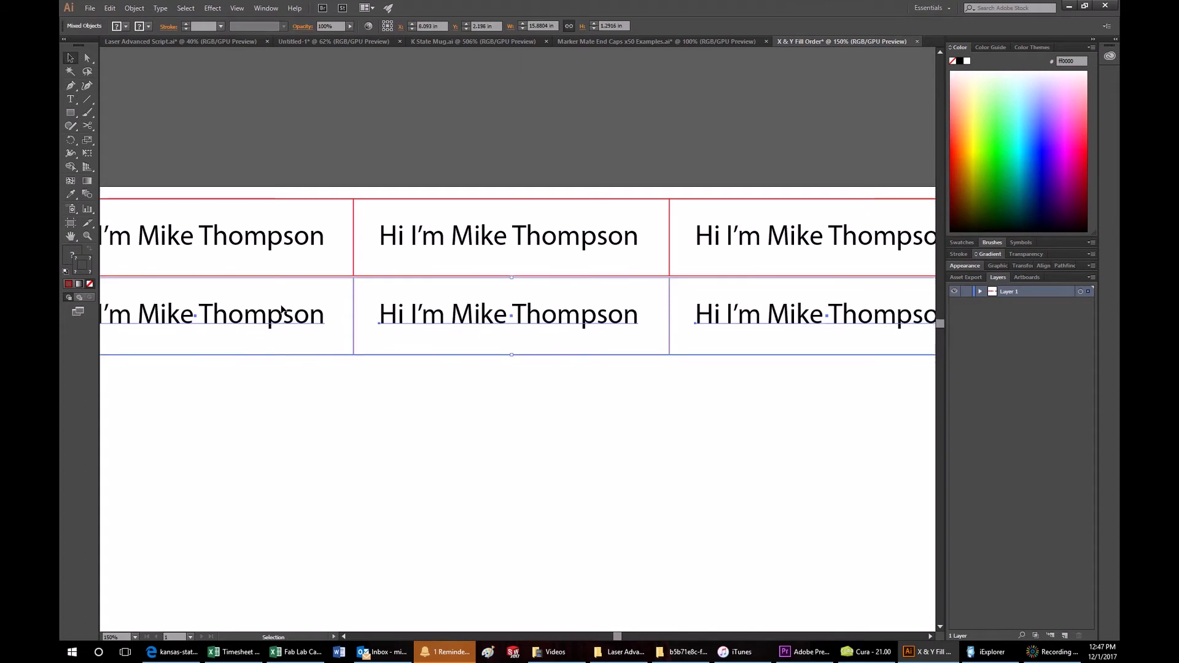
{"action": "key", "text": "Up"}
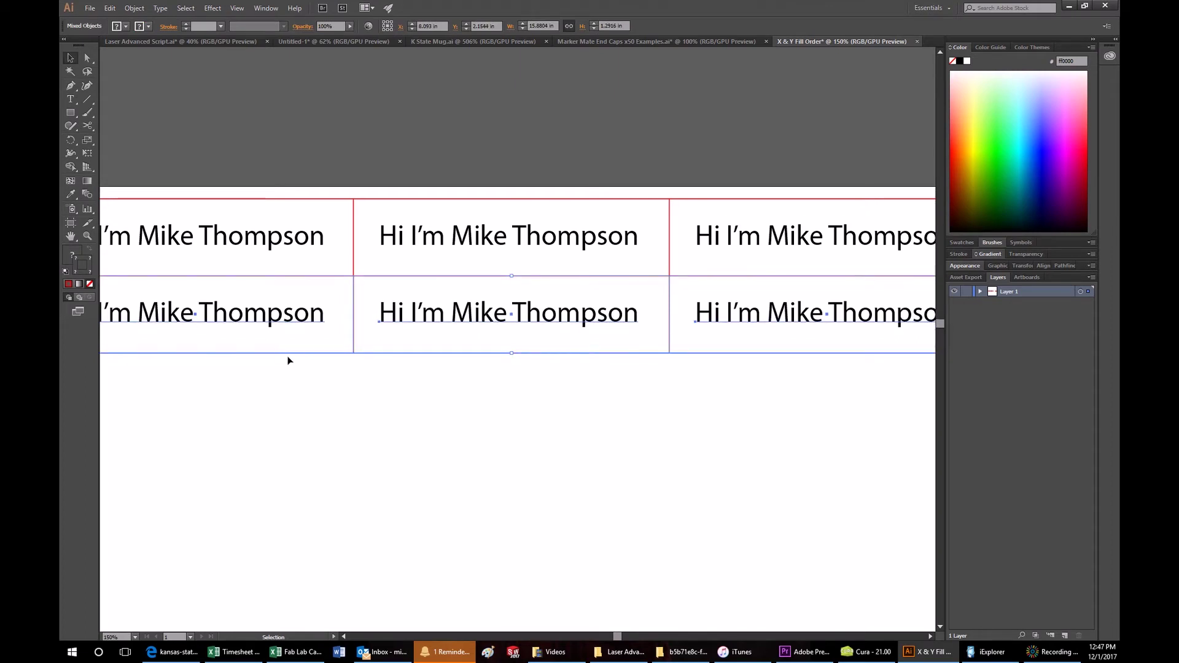
{"action": "left_click", "coordinate": [329, 387]}
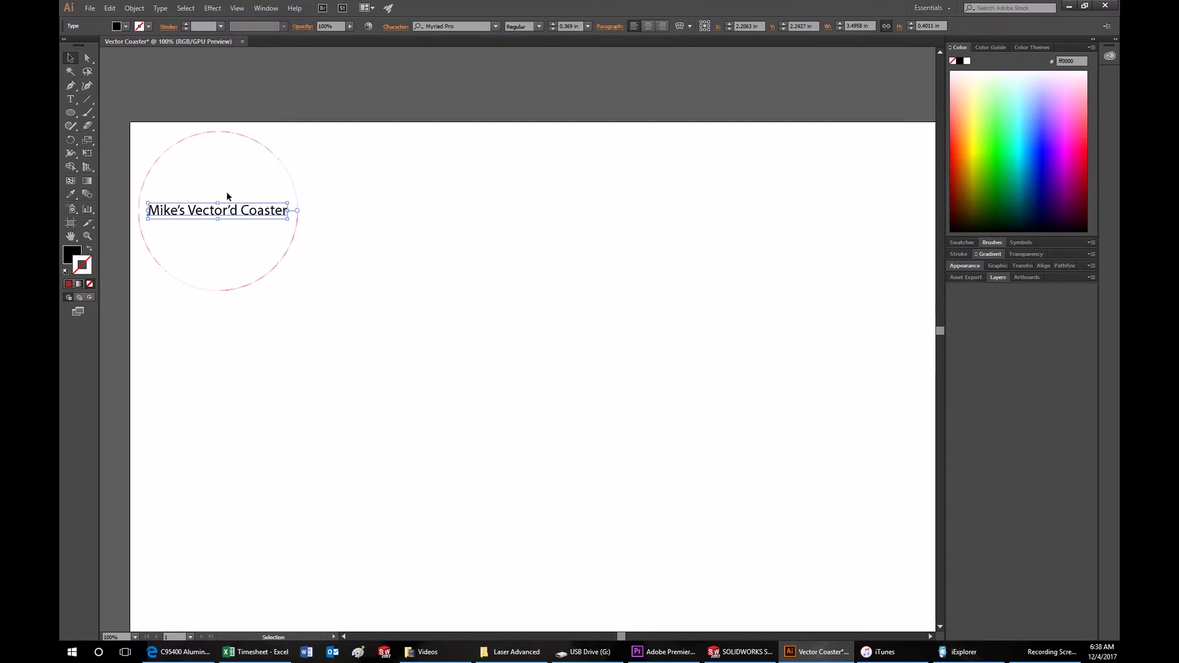
Set the coaster title's stroke weight, fill to None, and stroke colour to RGB 0,0,255
{"action": "left_click", "coordinate": [196, 25]}
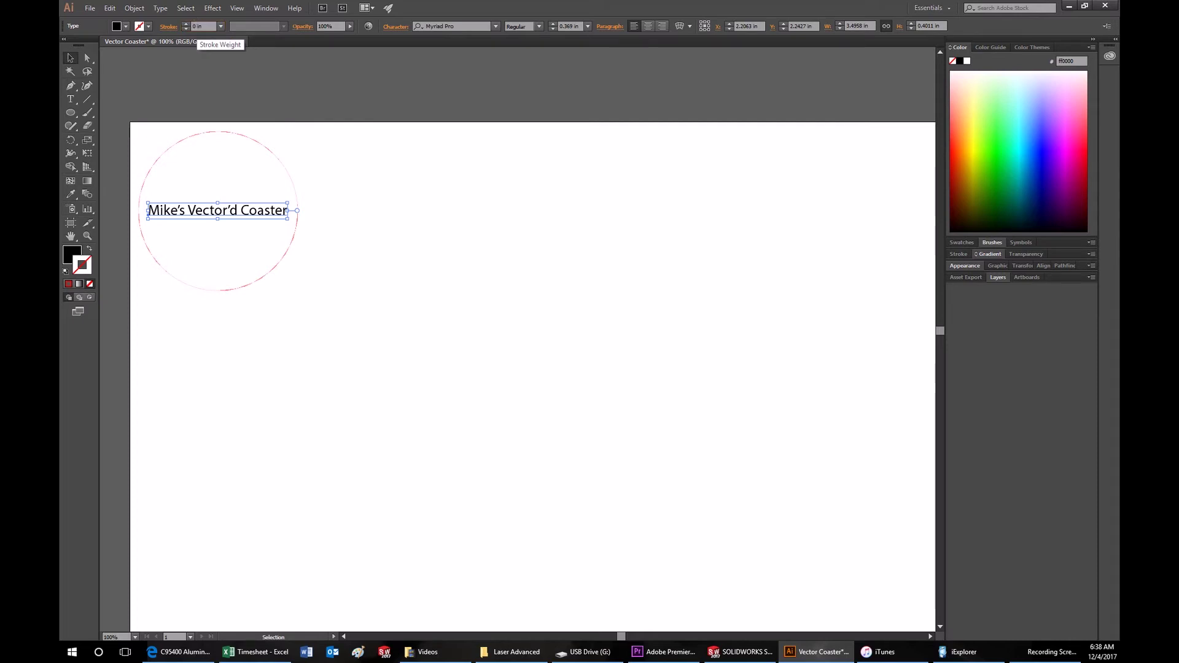
{"action": "left_click", "coordinate": [126, 27]}
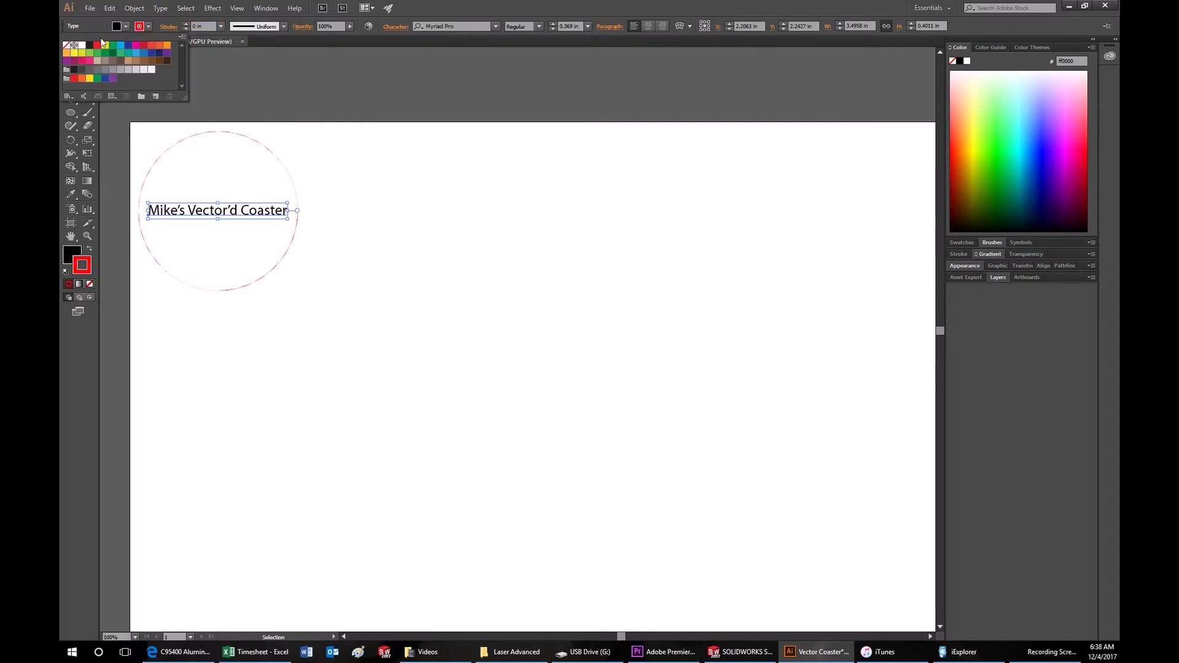
{"action": "left_click", "coordinate": [140, 28], "text": "shift"}
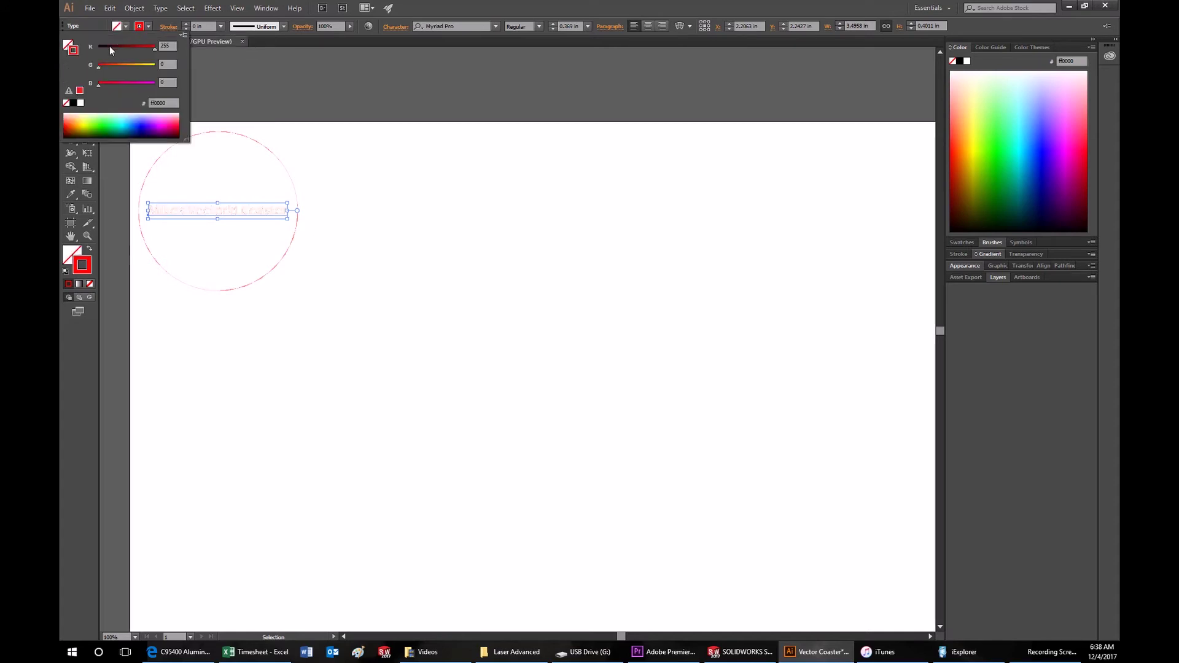
{"action": "mouse_move", "coordinate": [109, 46]}
{"action": "left_mouse_down"}
{"action": "mouse_move", "coordinate": [93, 48]}
{"action": "mouse_move", "coordinate": [106, 86]}
{"action": "mouse_move", "coordinate": [160, 90]}
{"action": "left_mouse_up"}
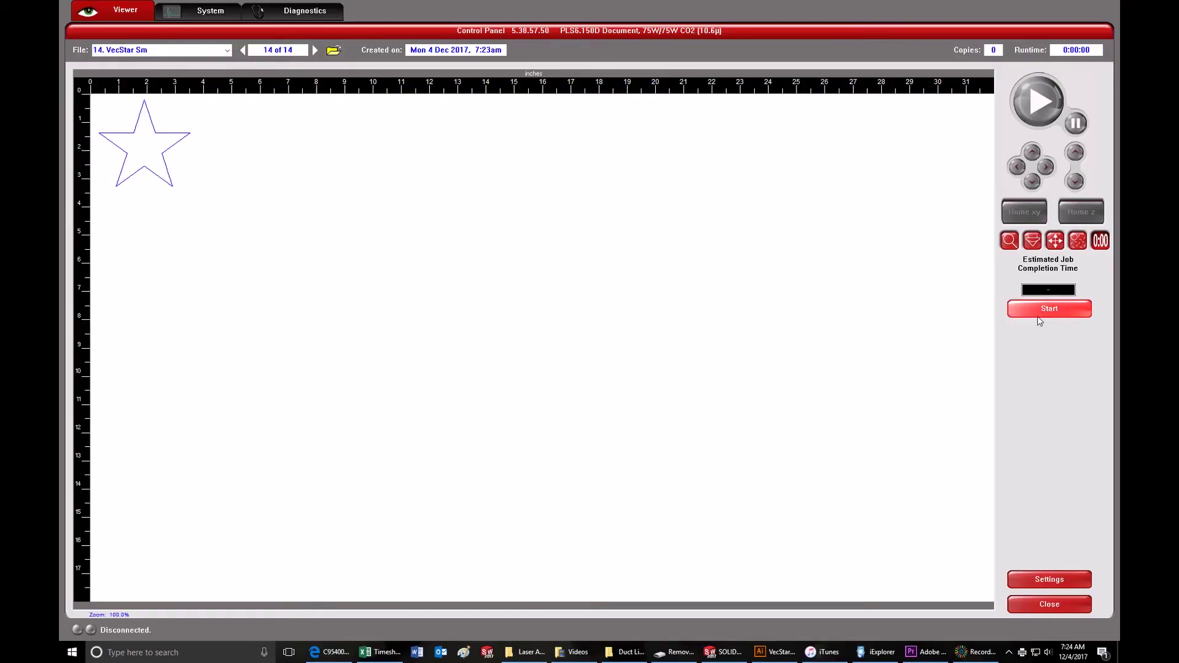
Estimate the outlined star job (0:00:12) and the filled star job (0:14:19)
{"action": "left_click", "coordinate": [1038, 318]}
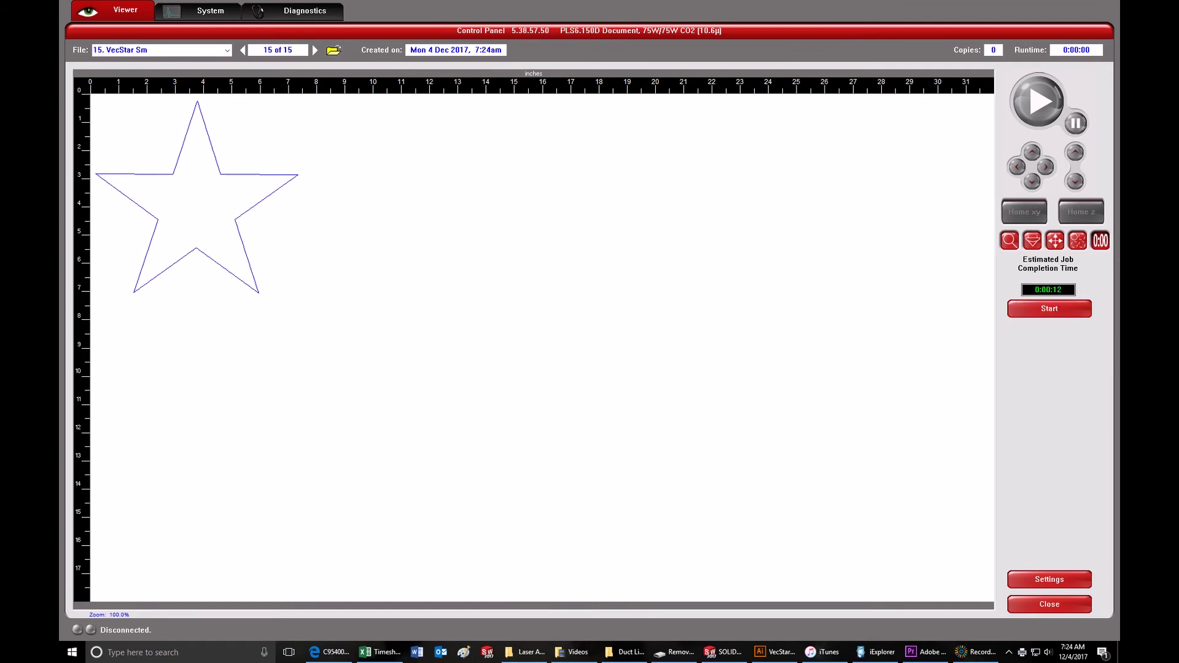
{"action": "left_click", "coordinate": [1050, 307]}
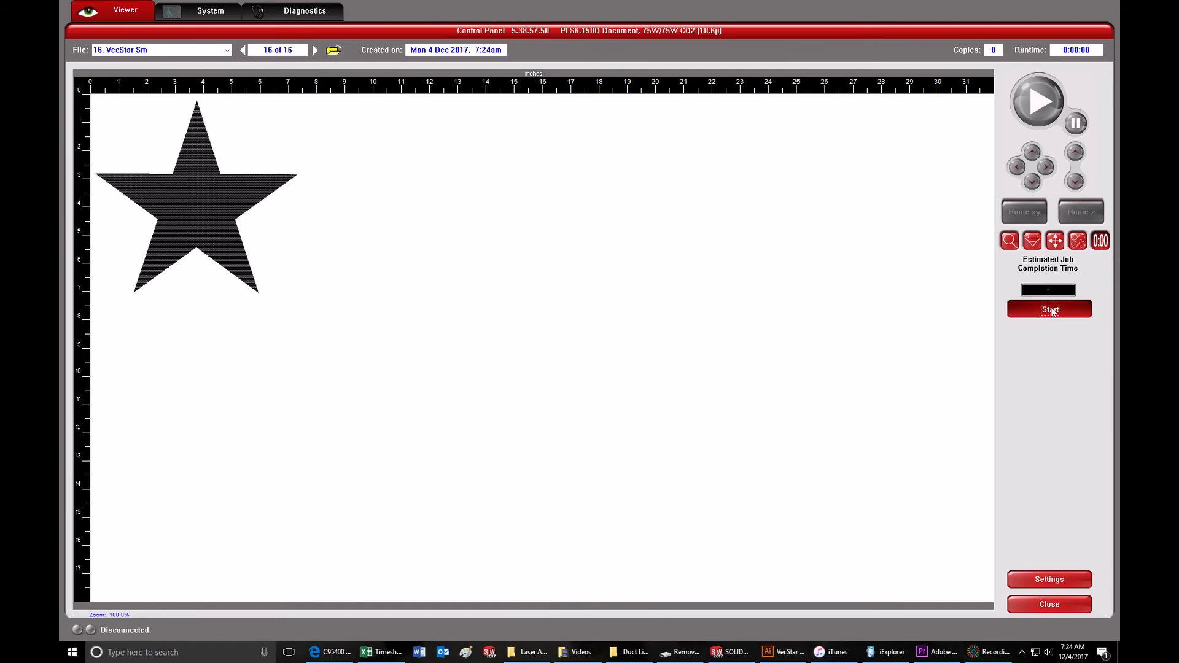